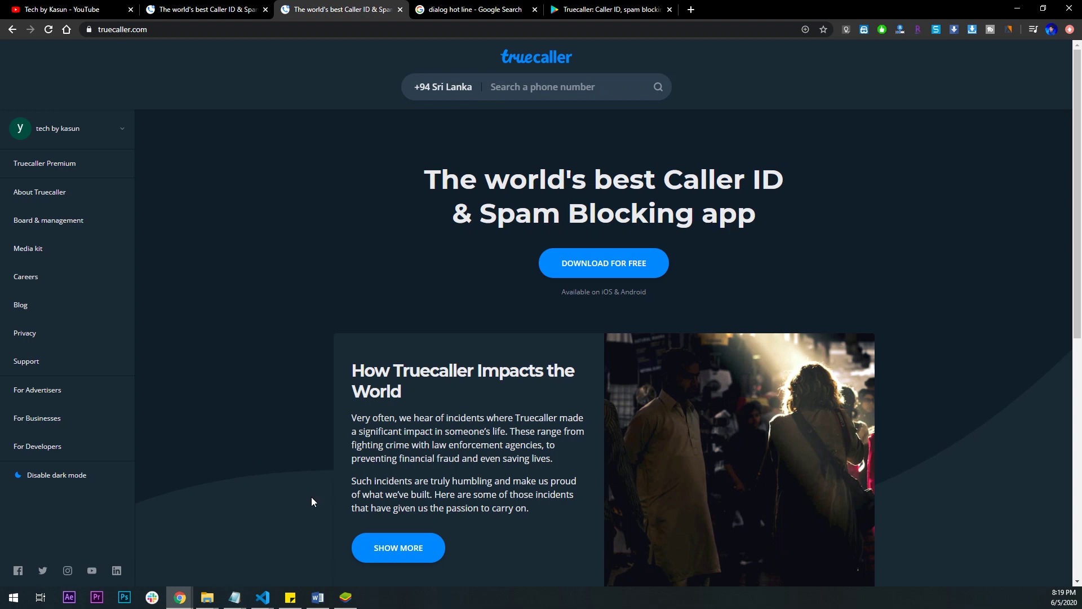
Step: Look up the number 1456 in Truecaller's website search
{"action": "left_click", "coordinate": [346, 597]}
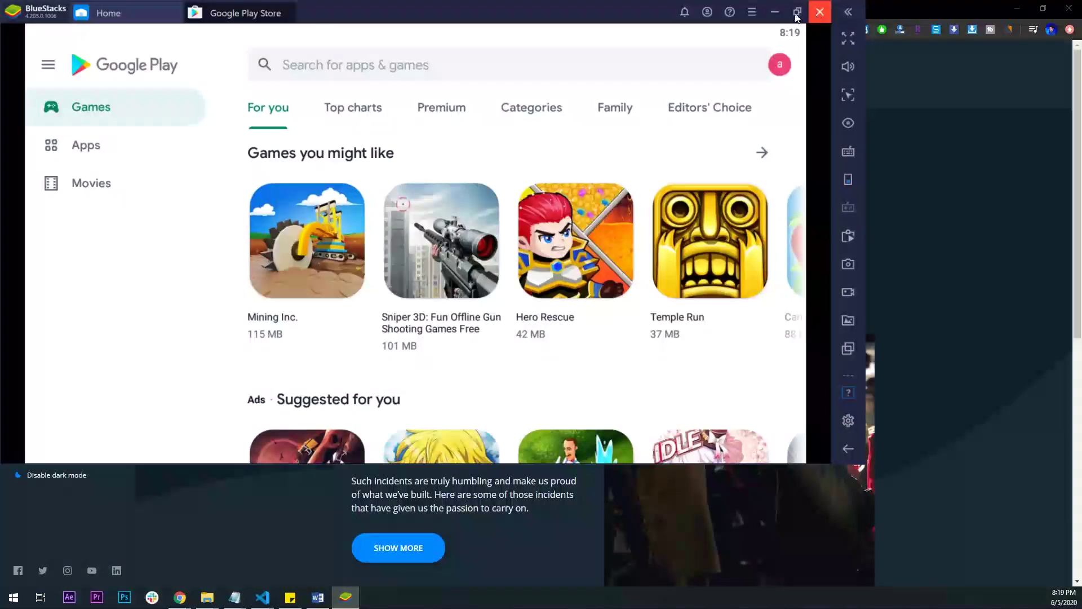
{"action": "left_click", "coordinate": [776, 12]}
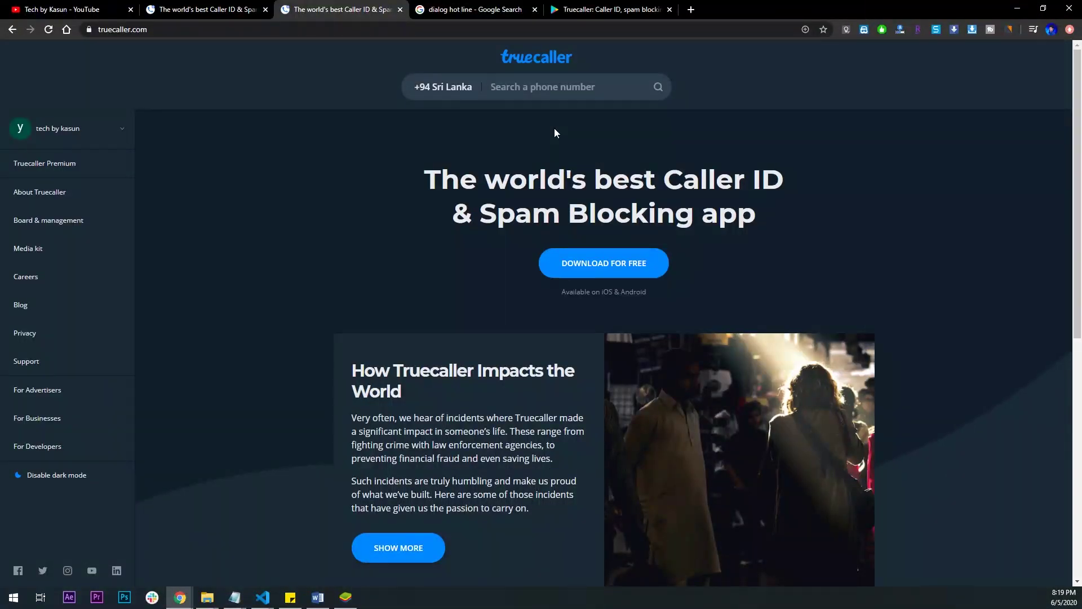
{"action": "left_click", "coordinate": [533, 89]}
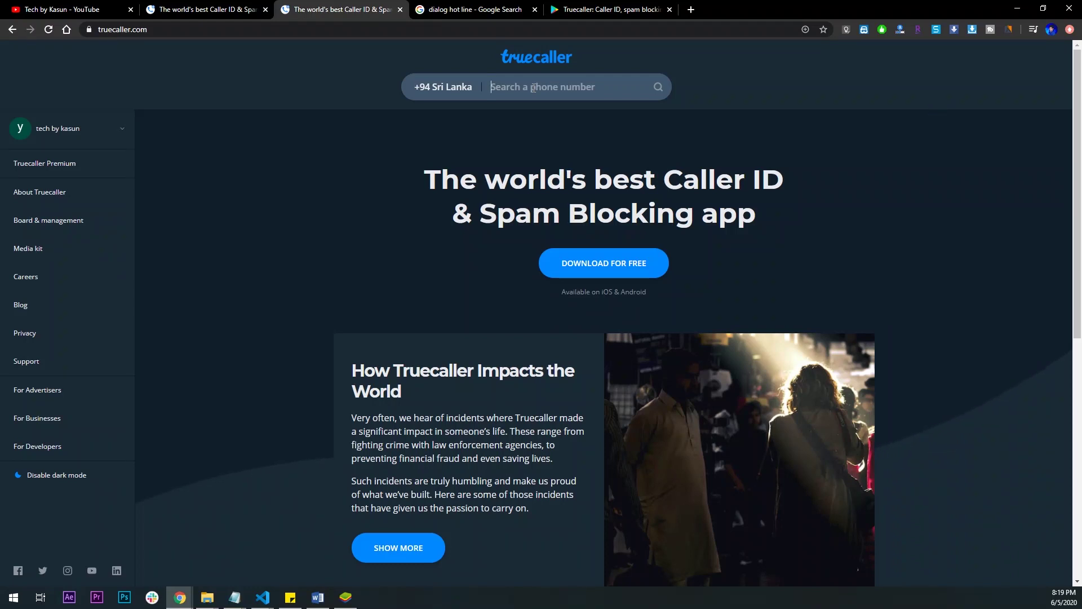
{"action": "type", "text": "1456"}
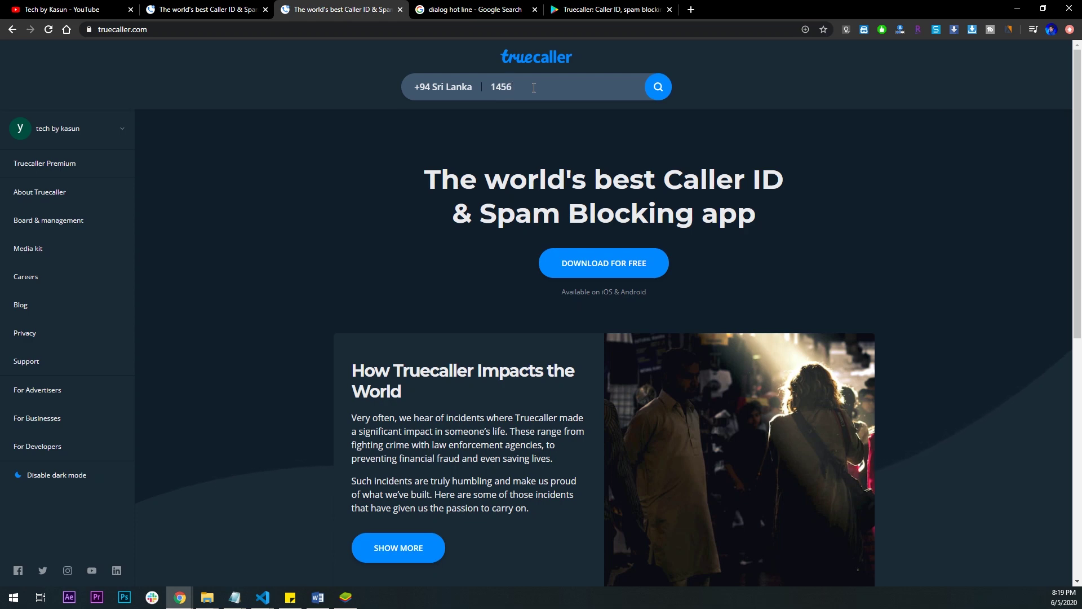
{"action": "left_click", "coordinate": [661, 88]}
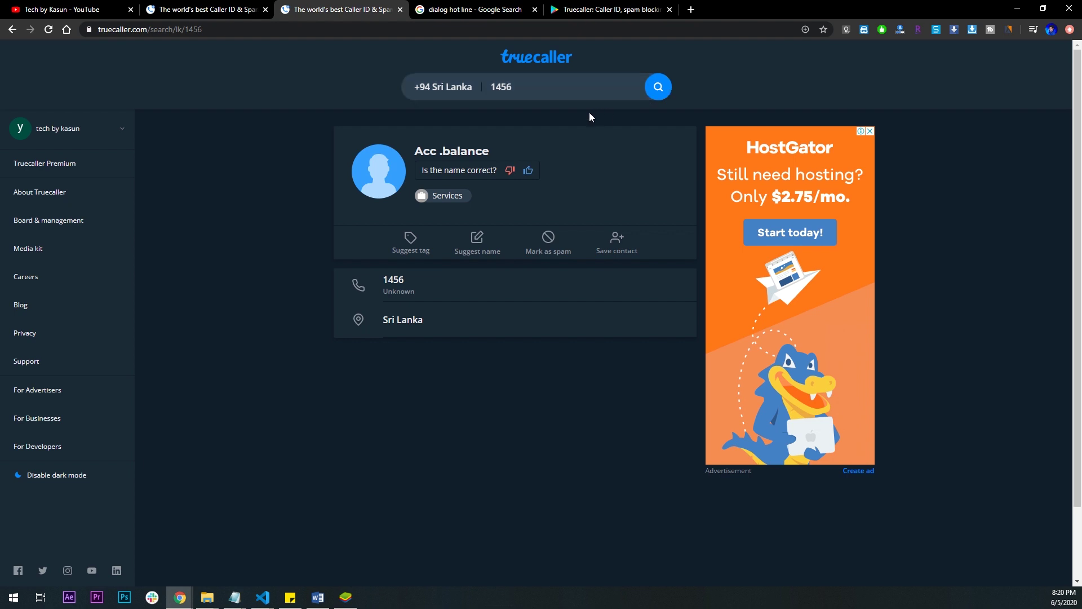
Step: Clear 1456 from the search box and bring the BlueStacks Play Store back up
{"action": "left_click_drag", "start_coordinate": [514, 87], "coordinate": [497, 83]}
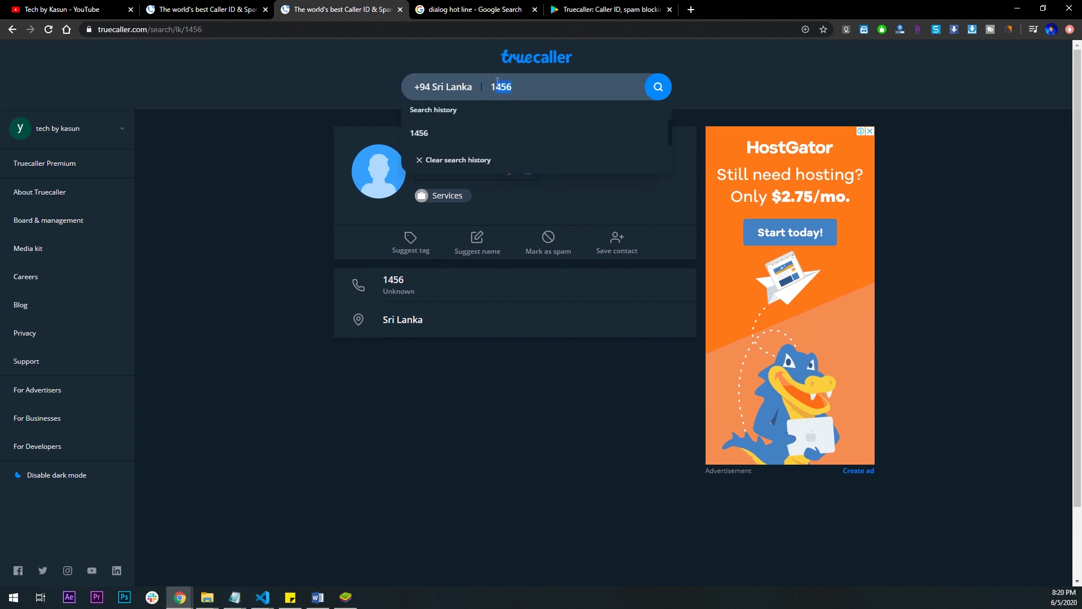
{"action": "key", "text": "BackSpace"}
{"action": "key", "text": "BackSpace"}
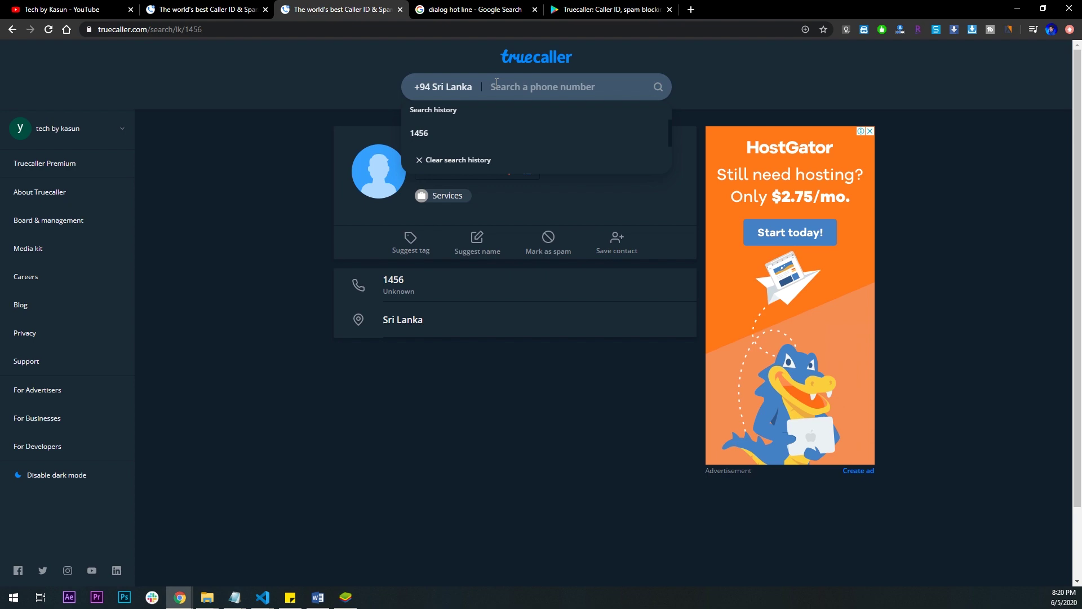
{"action": "left_click", "coordinate": [345, 598]}
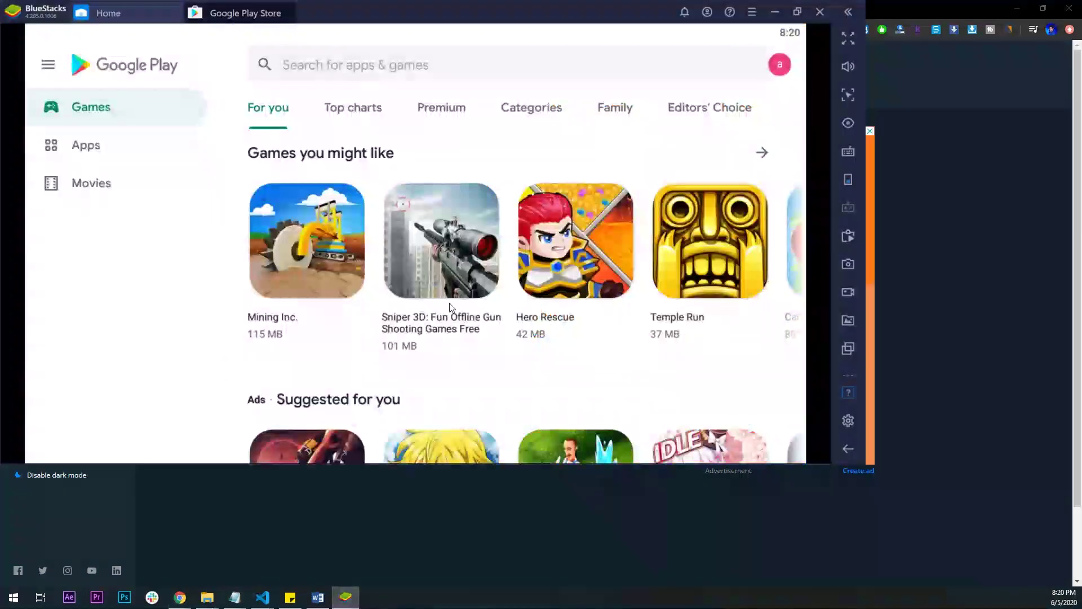
Step: Rerun the 'true caller' Play Store search, install Truecaller, and minimize BlueStacks
{"action": "left_click", "coordinate": [798, 12]}
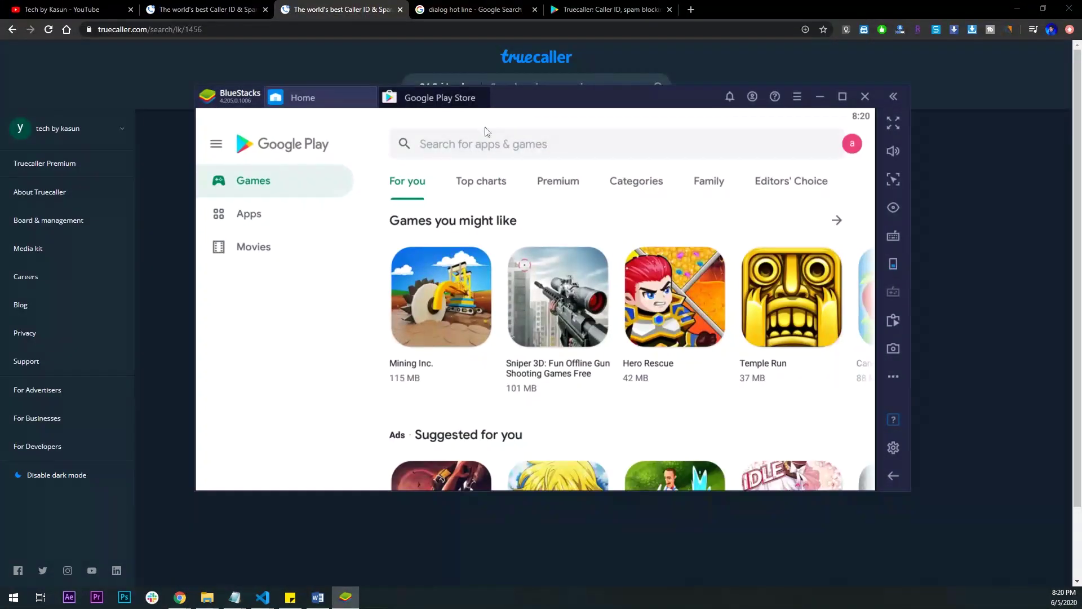
{"action": "left_click", "coordinate": [477, 152]}
{"action": "left_click", "coordinate": [843, 97]}
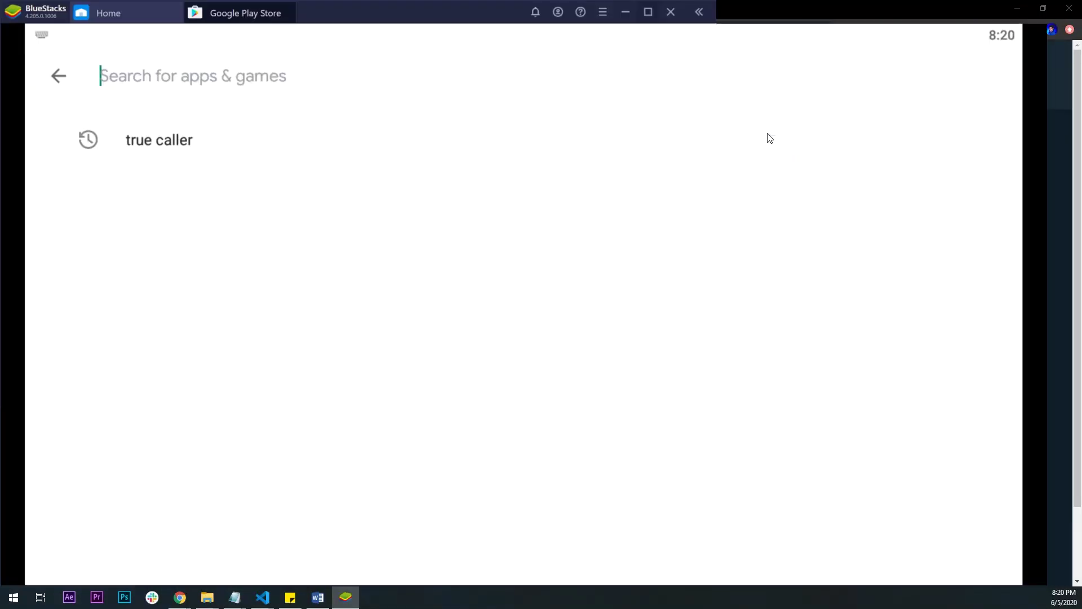
{"action": "left_click", "coordinate": [154, 141]}
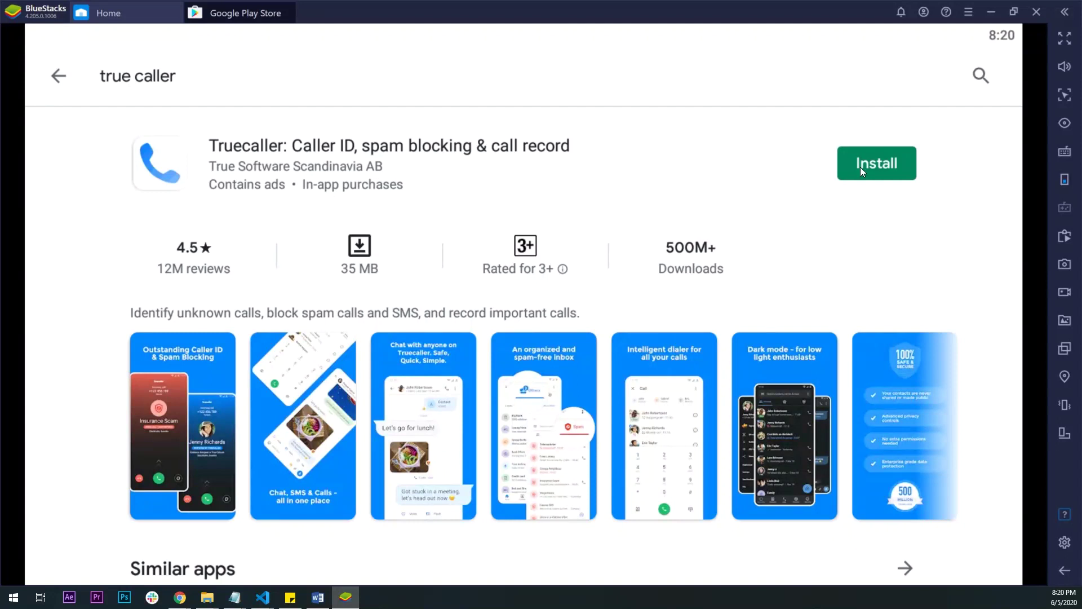
{"action": "left_click", "coordinate": [860, 167]}
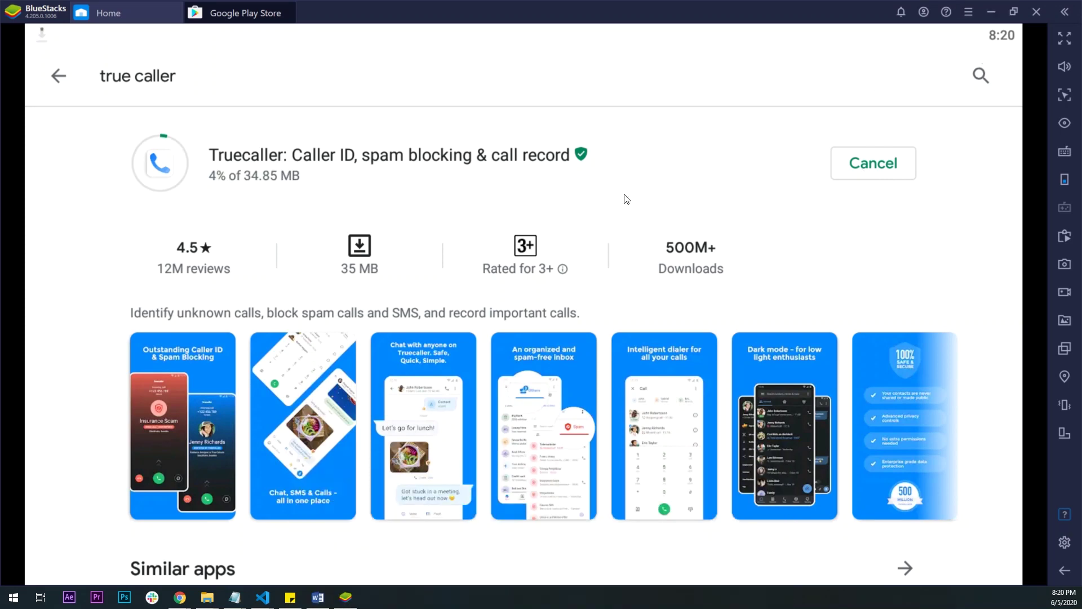
{"action": "scroll", "coordinate": [635, 255], "scroll_direction": "down", "scroll_amount": 1}
{"action": "scroll", "coordinate": [635, 255], "scroll_direction": "up", "scroll_amount": 1}
{"action": "left_click", "coordinate": [990, 12]}
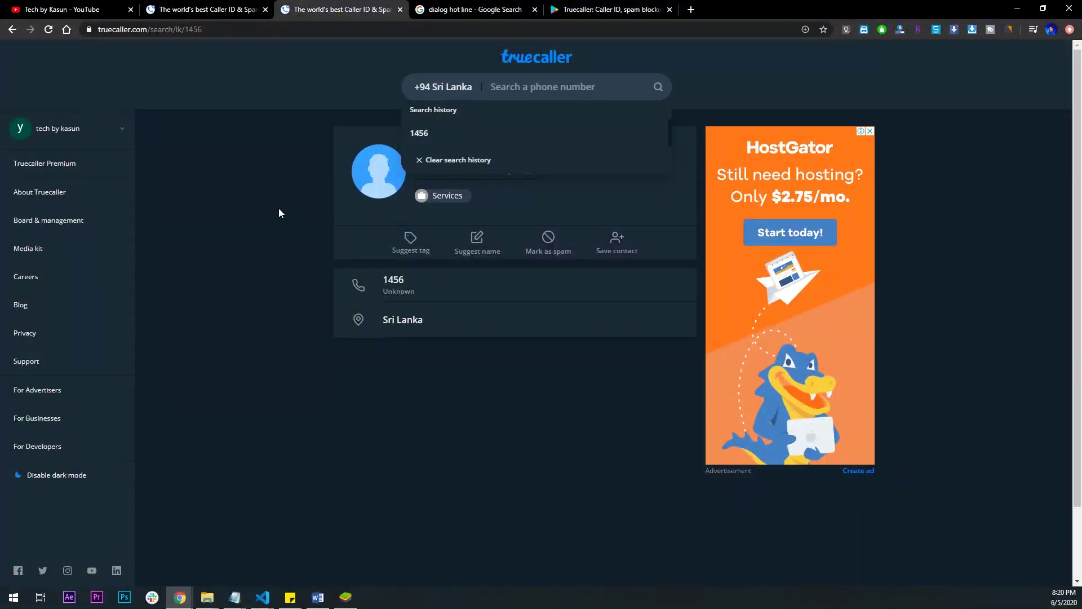
Step: Clear the Truecaller website's search history and return to the Google Play installation
{"action": "left_click", "coordinate": [478, 160]}
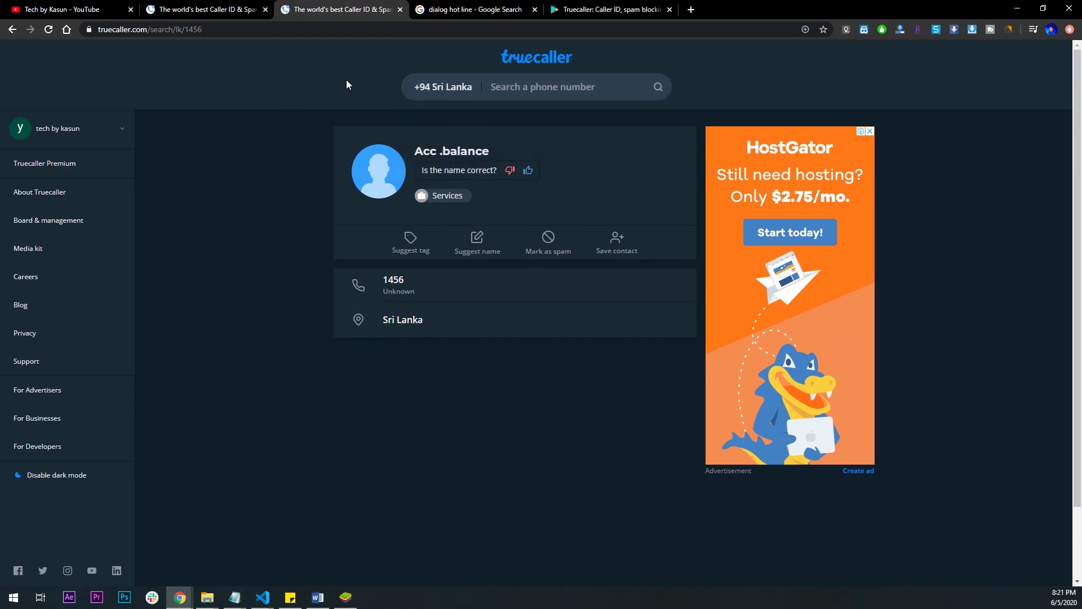
{"action": "left_click", "coordinate": [607, 9]}
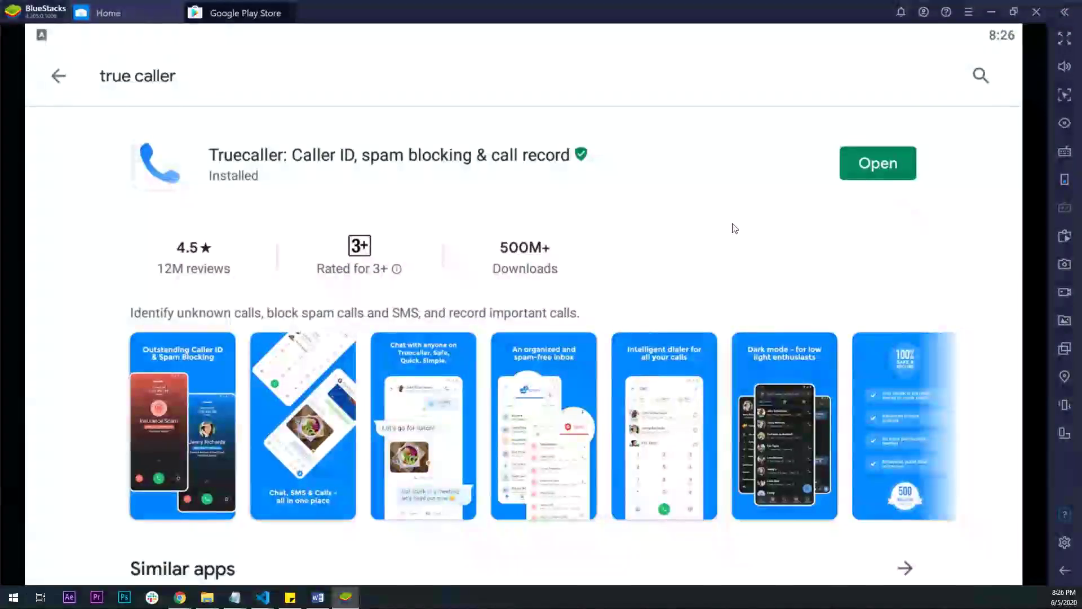
Step: Launch Truecaller, begin setup, and choose Sri Lanka (+94) via a 'sri' country search
{"action": "left_click", "coordinate": [898, 164]}
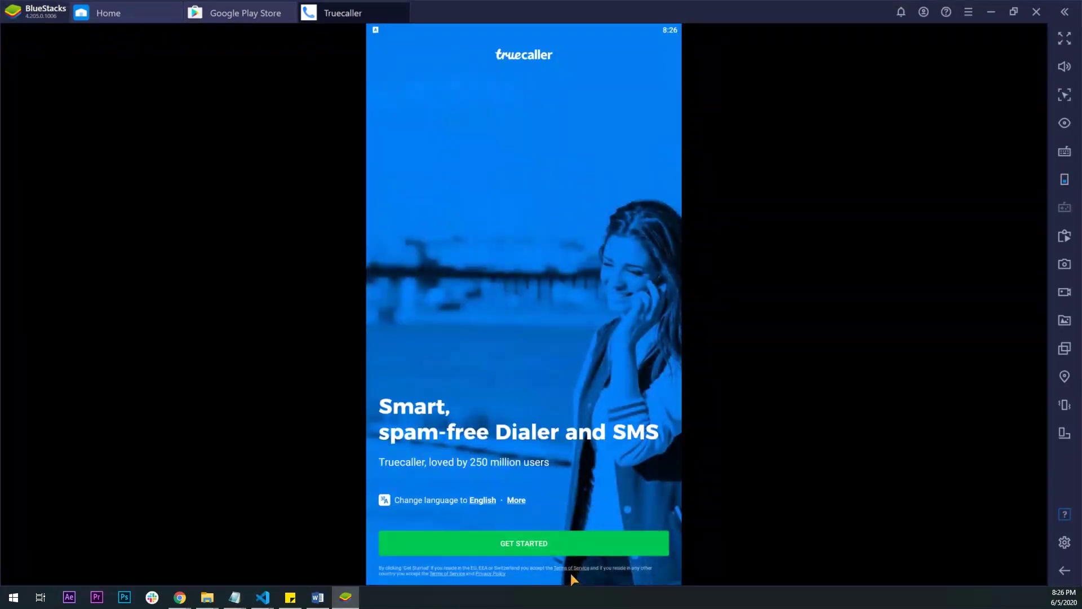
{"action": "left_click", "coordinate": [552, 543]}
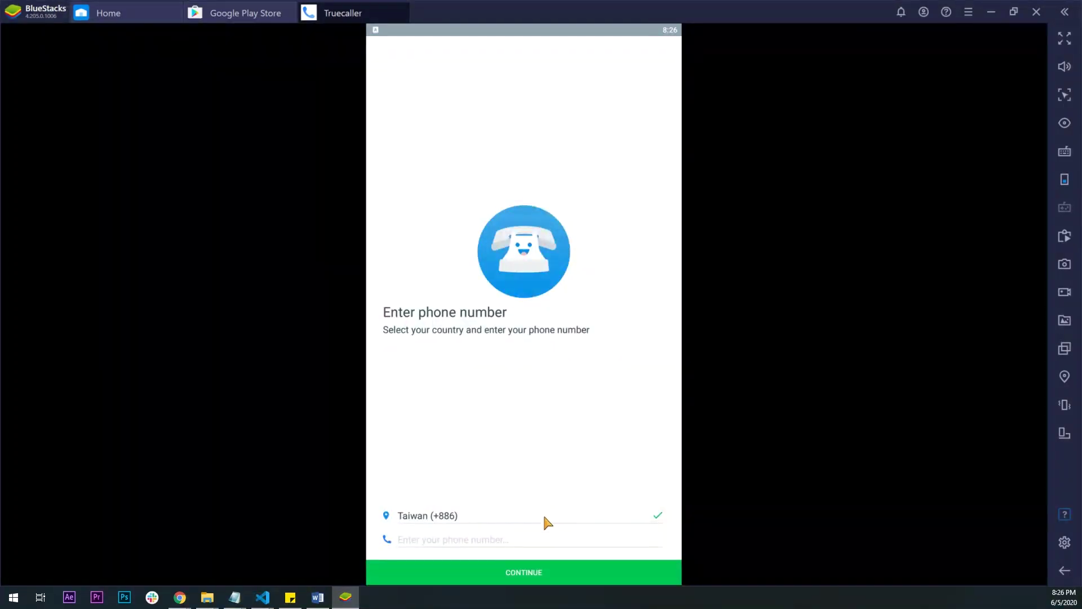
{"action": "left_click", "coordinate": [534, 535]}
{"action": "left_click", "coordinate": [478, 520]}
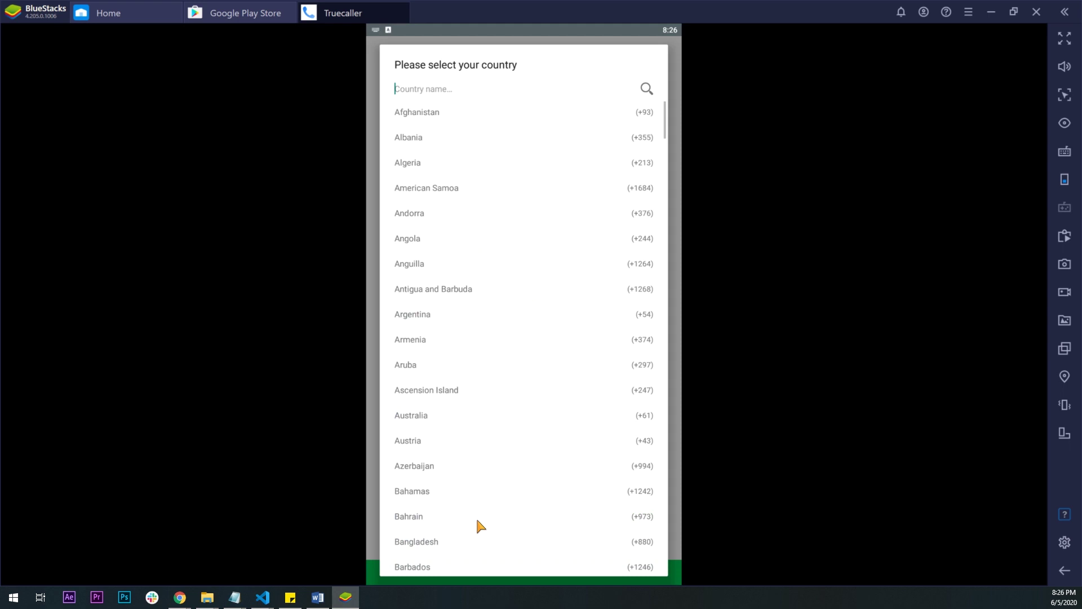
{"action": "scroll", "coordinate": [551, 502], "scroll_direction": "down", "scroll_amount": 5}
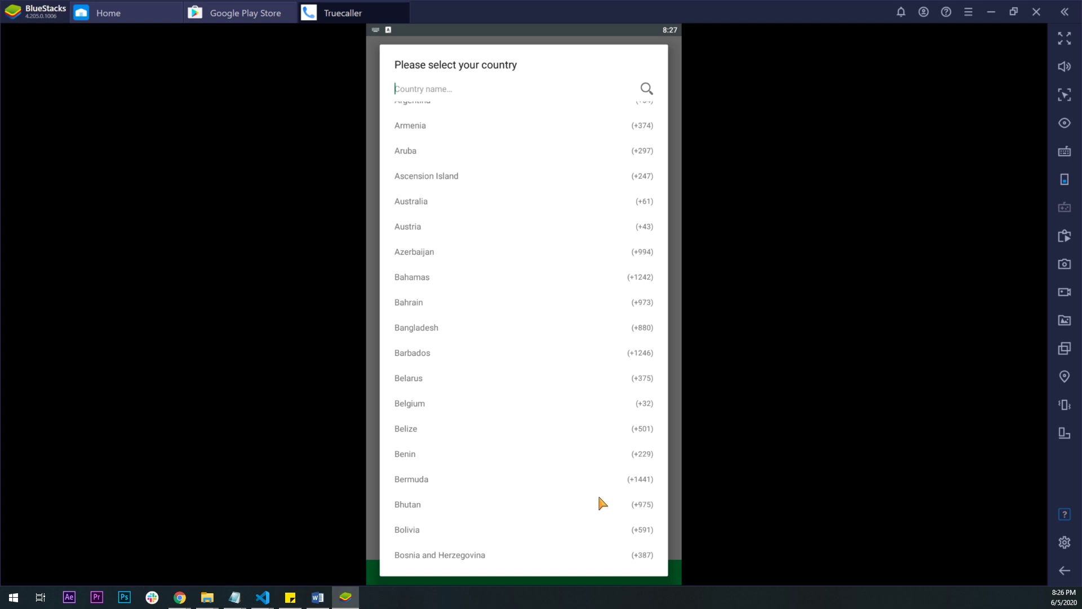
{"action": "type", "text": "sri"}
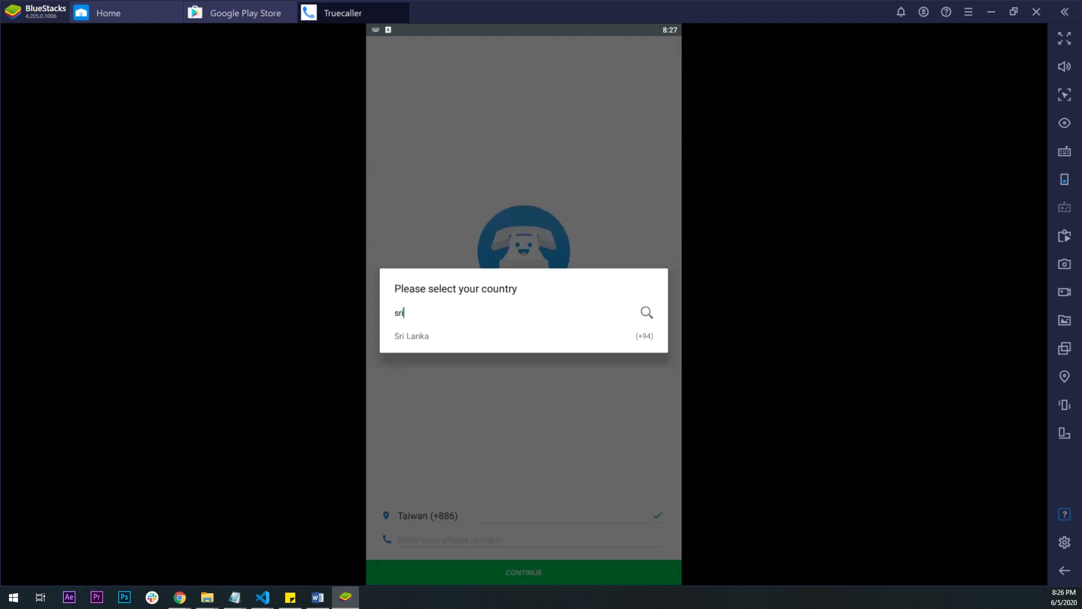
{"action": "left_click", "coordinate": [442, 337]}
{"action": "left_click", "coordinate": [478, 543]}
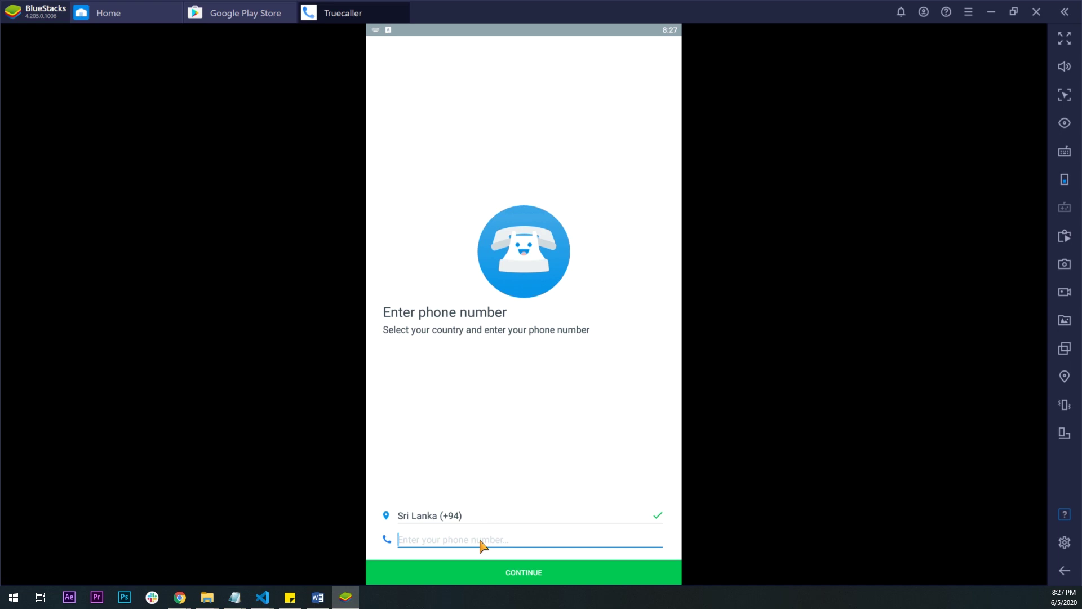
Step: Enter the phone number, accept the privacy terms, and type the SMS confirmation code
{"action": "type", "text": "77"}
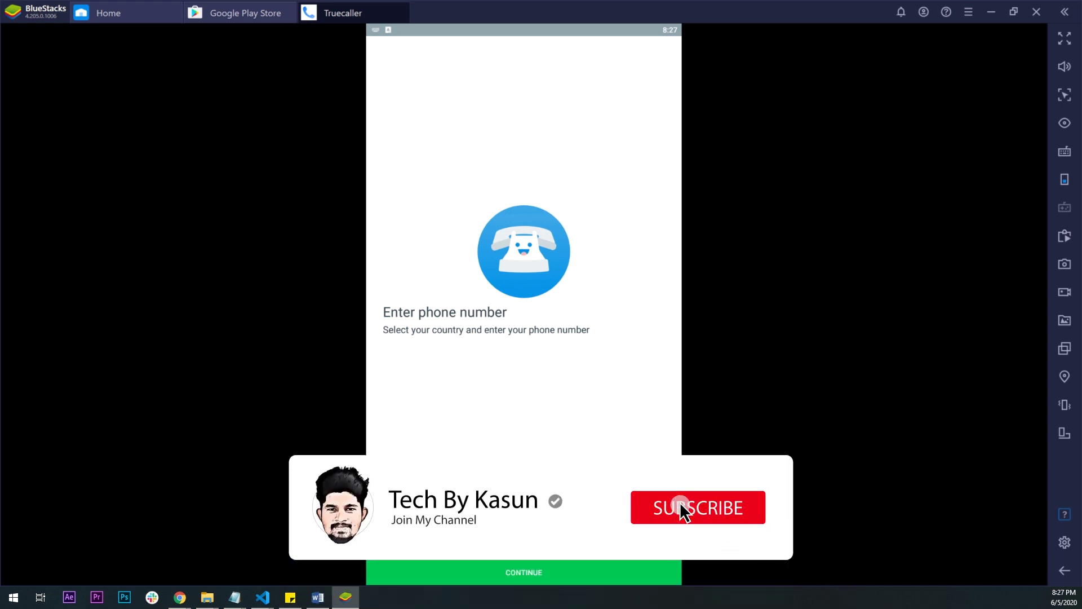
{"action": "left_click", "coordinate": [504, 570]}
{"action": "left_click", "coordinate": [504, 568]}
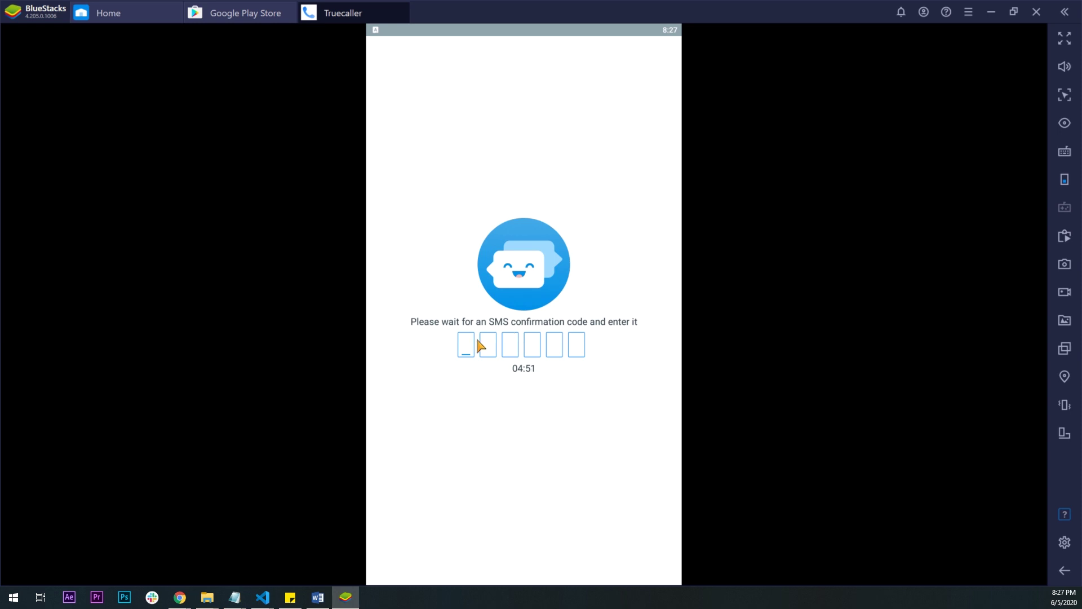
{"action": "key", "text": "BackSpace"}
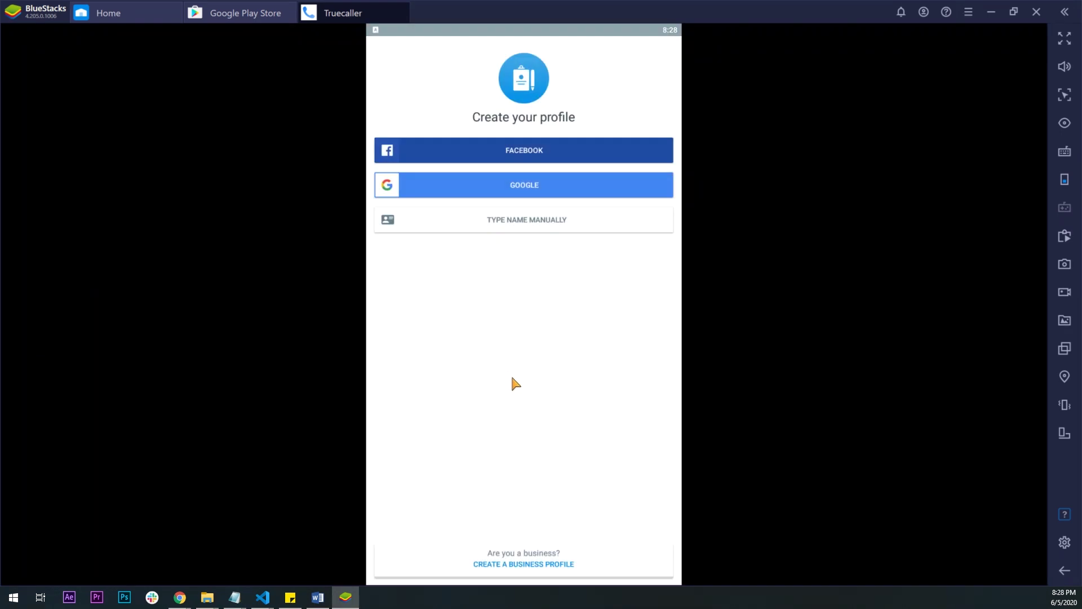
Step: Choose manual name entry and type the profile's first and last names
{"action": "left_click", "coordinate": [539, 228]}
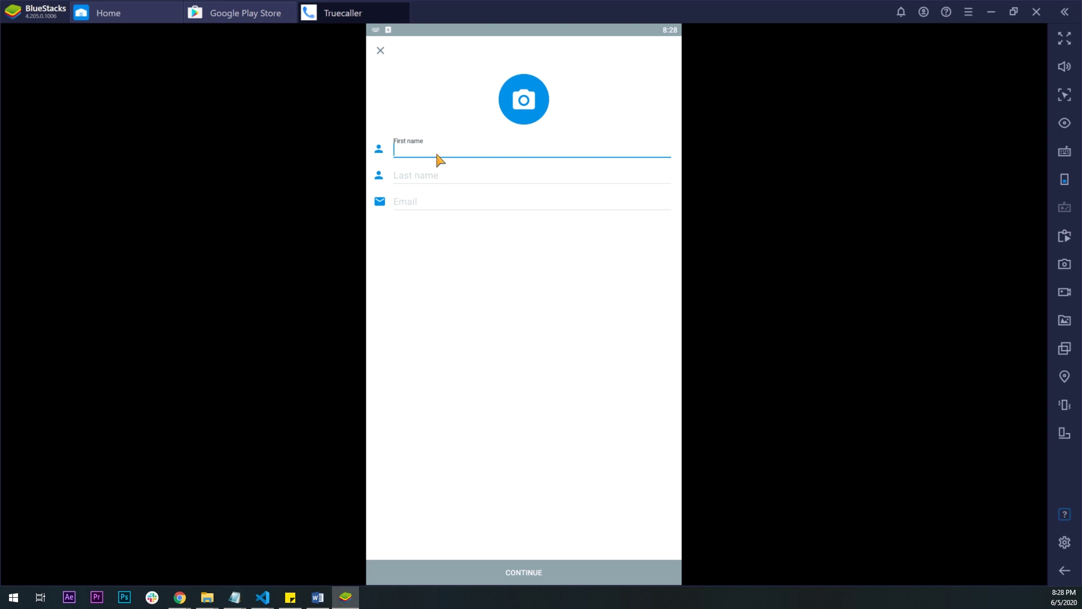
{"action": "type", "text": "Tech by"}
{"action": "key", "text": "Tab"}
{"action": "type", "text": "Kasun"}
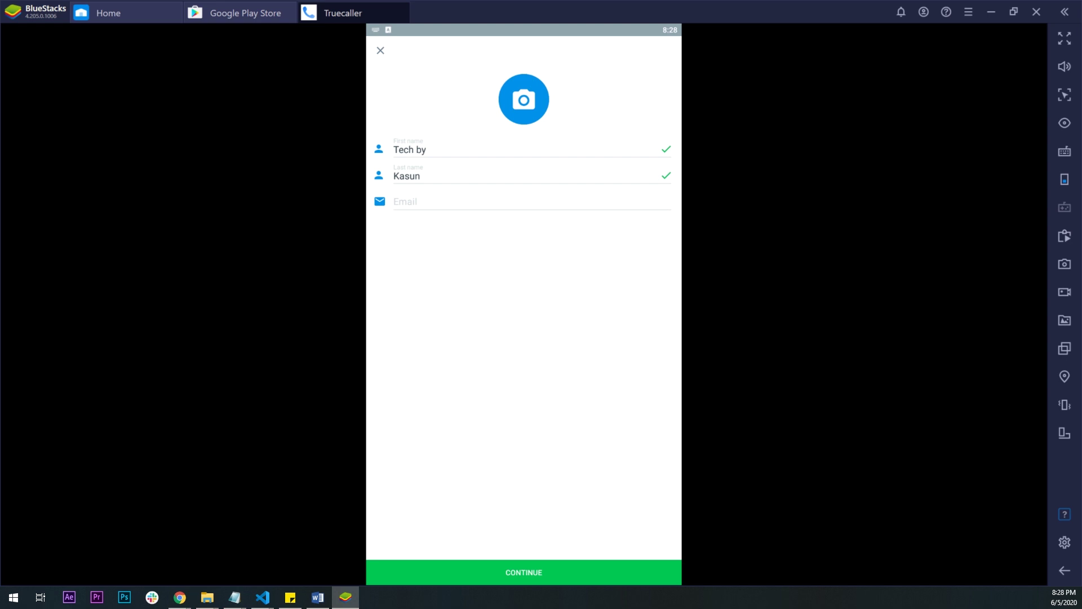
Step: Add the profile's e-mail address and submit the profile
{"action": "left_click", "coordinate": [423, 206]}
{"action": "type", "text": "r"}
{"action": "key", "text": "BackSpace"}
{"action": "type", "text": "t"}
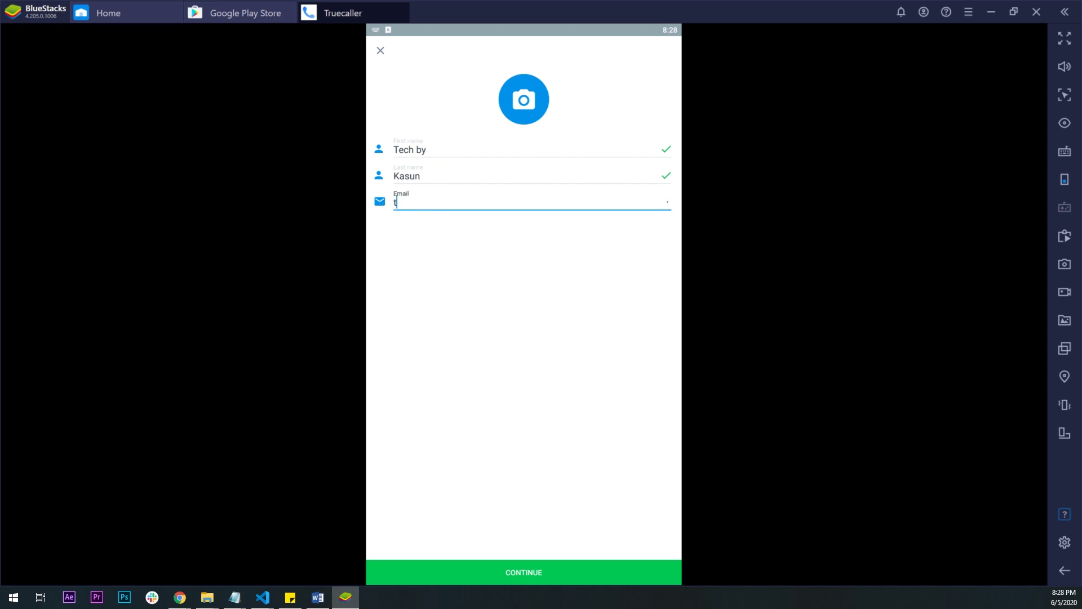
{"action": "type", "text": "est@test.com"}
{"action": "left_click", "coordinate": [511, 570]}
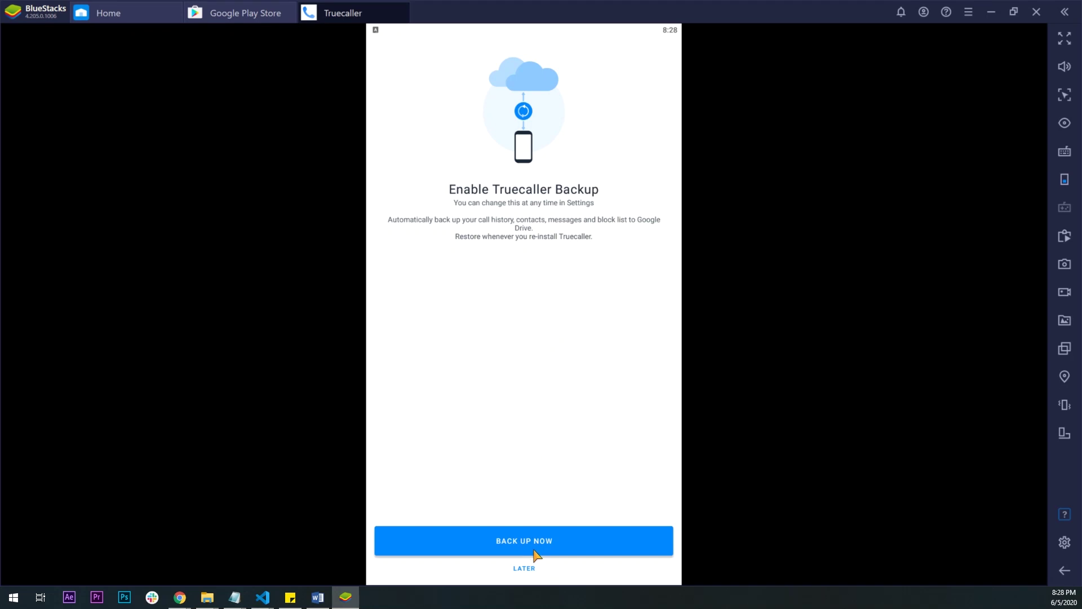
Step: Choose LATER on the Enable Truecaller Backup screen
{"action": "left_click", "coordinate": [523, 570]}
{"action": "left_click", "coordinate": [524, 569]}
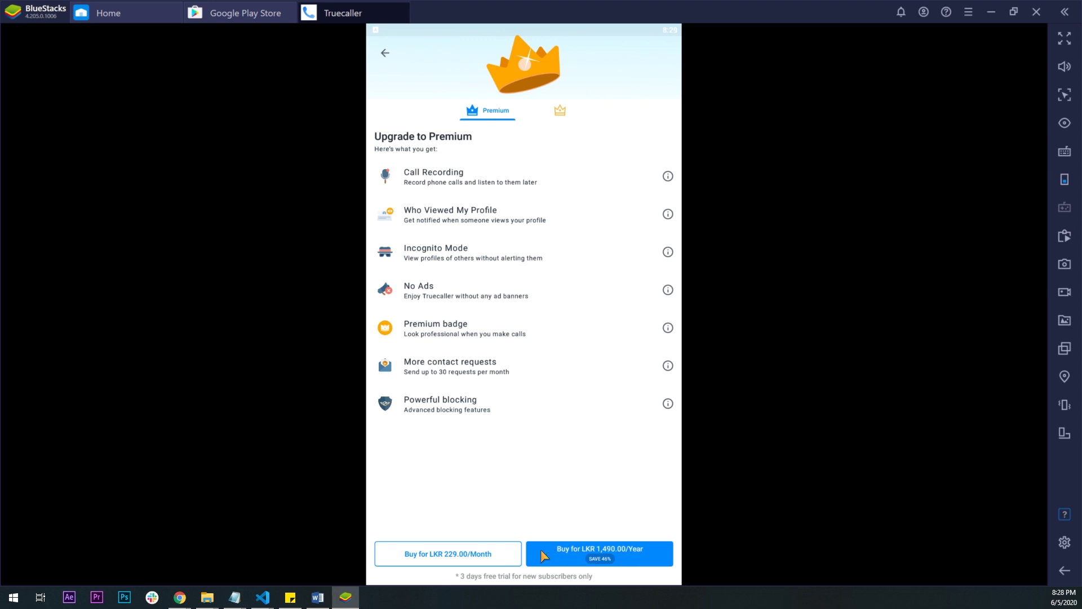
Step: Scroll through the Upgrade to Premium offer page
{"action": "scroll", "coordinate": [552, 544], "scroll_direction": "down", "scroll_amount": 2}
{"action": "scroll", "coordinate": [564, 538], "scroll_direction": "up", "scroll_amount": 2}
{"action": "scroll", "coordinate": [572, 534], "scroll_direction": "down", "scroll_amount": 2}
{"action": "scroll", "coordinate": [586, 549], "scroll_direction": "up", "scroll_amount": 2}
Step: Review the Gold plan at LKR 12,900.00/Year, then back out to the call screen
{"action": "left_click", "coordinate": [558, 111]}
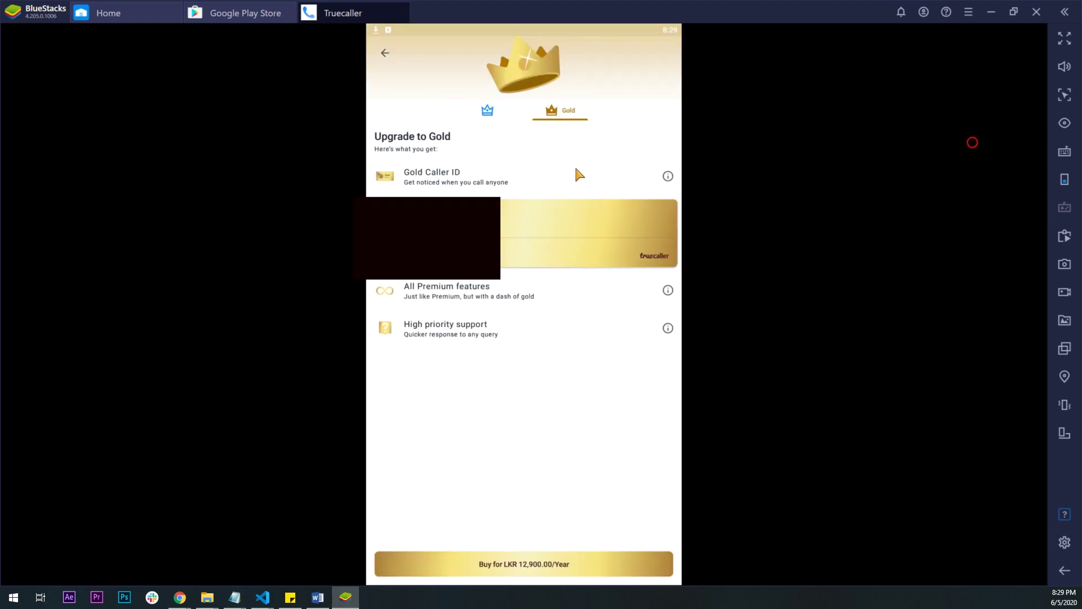
{"action": "scroll", "coordinate": [575, 319], "scroll_direction": "down", "scroll_amount": 1}
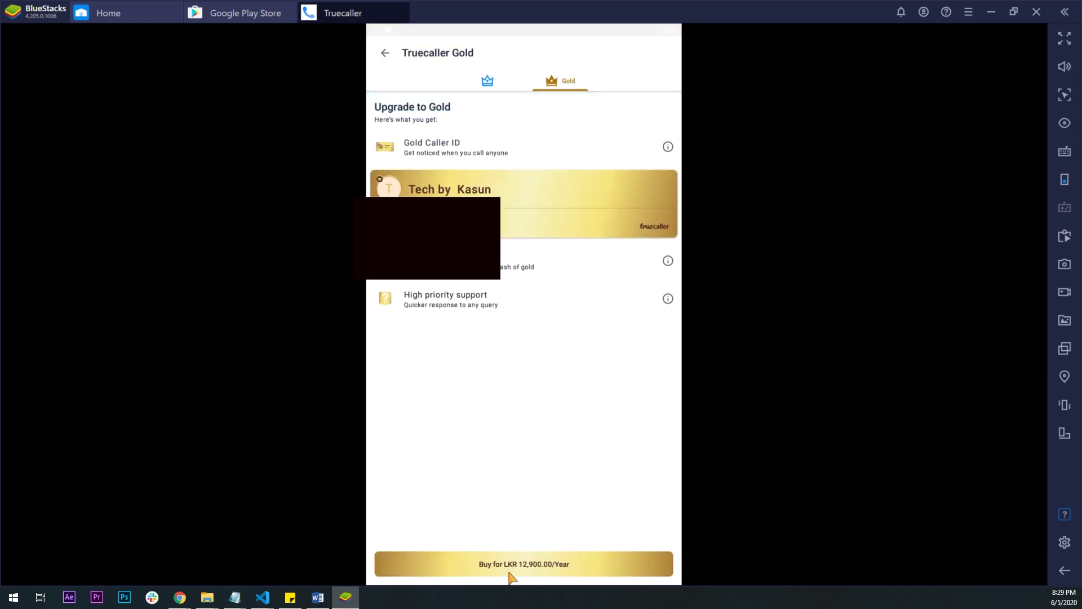
{"action": "scroll", "coordinate": [549, 580], "scroll_direction": "up", "scroll_amount": 1}
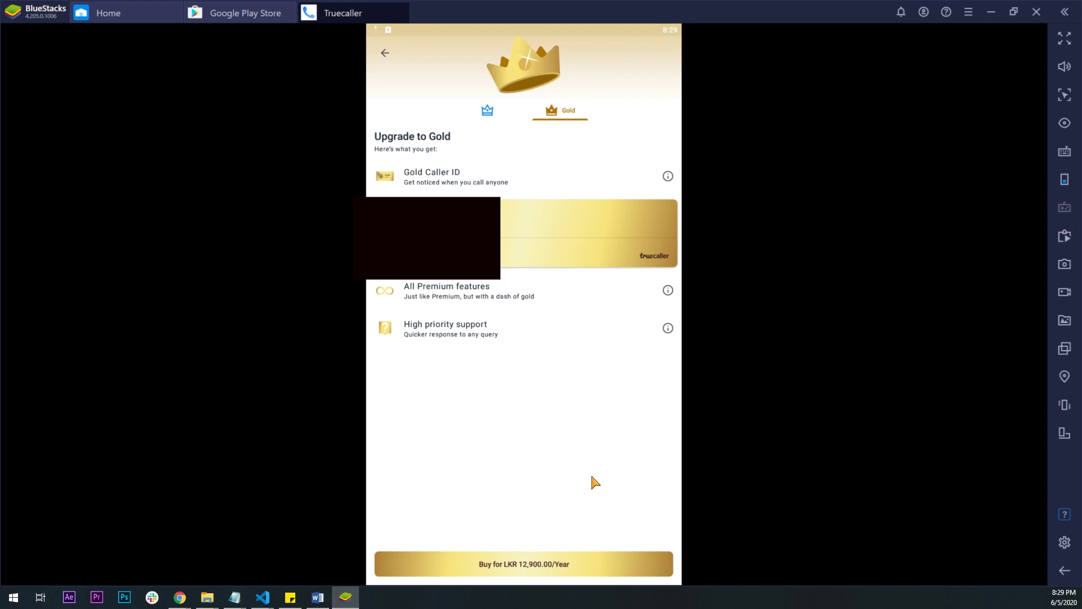
{"action": "scroll", "coordinate": [598, 483], "scroll_direction": "down", "scroll_amount": 1}
{"action": "scroll", "coordinate": [564, 440], "scroll_direction": "up", "scroll_amount": 1}
{"action": "left_click", "coordinate": [385, 55]}
Step: Bring up the dial pad, key in 1456, then delete its digits
{"action": "left_click", "coordinate": [523, 565]}
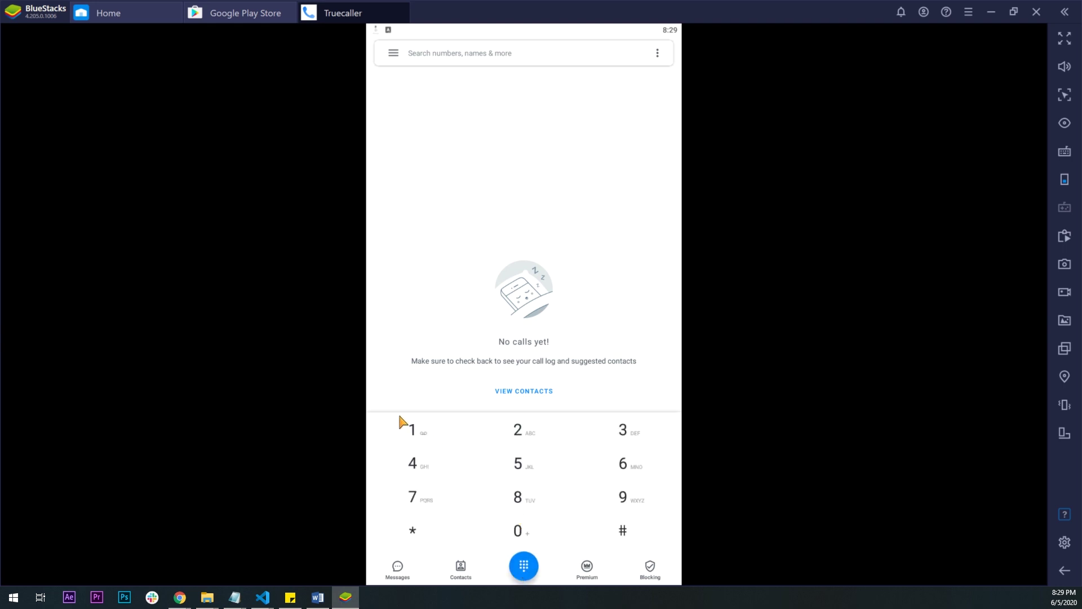
{"action": "left_click", "coordinate": [416, 434]}
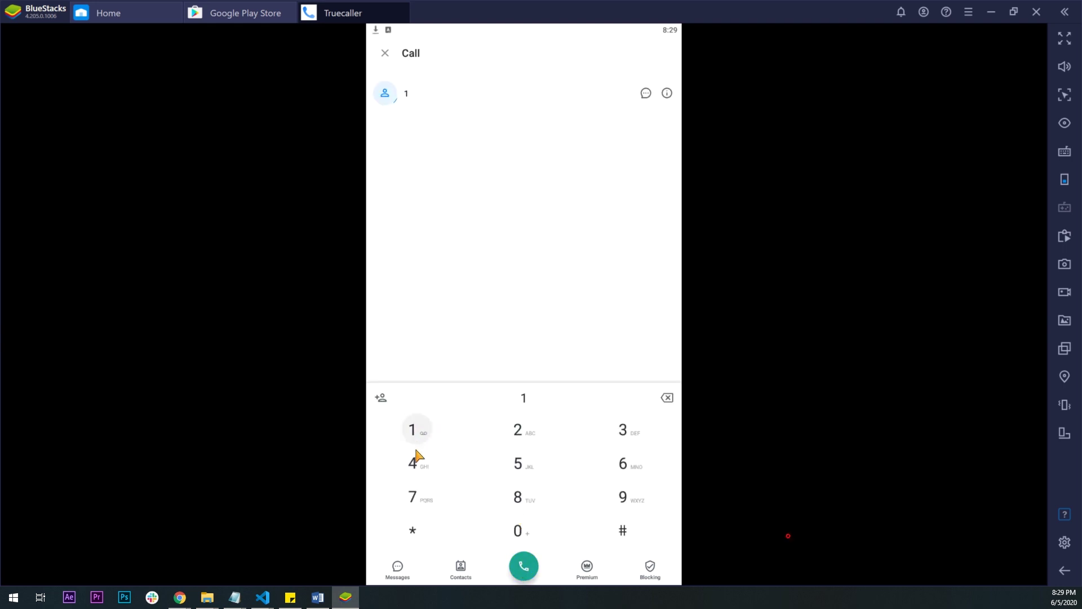
{"action": "left_click", "coordinate": [422, 464]}
{"action": "left_click", "coordinate": [525, 468]}
{"action": "left_click", "coordinate": [617, 472]}
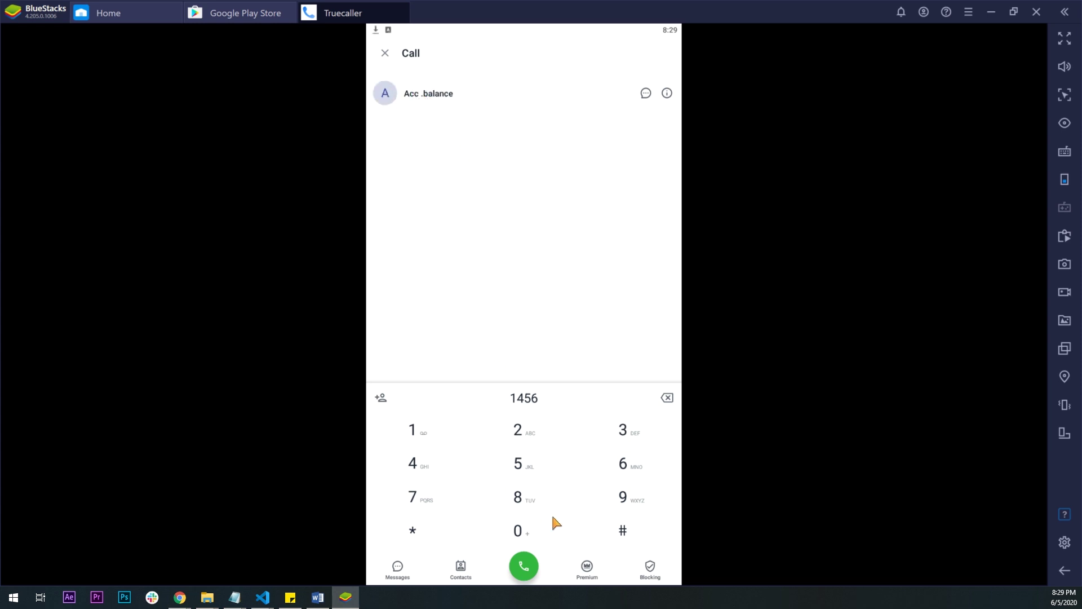
{"action": "left_click", "coordinate": [667, 398]}
{"action": "left_click", "coordinate": [667, 398]}
{"action": "left_click", "coordinate": [667, 398]}
{"action": "left_click", "coordinate": [668, 398]}
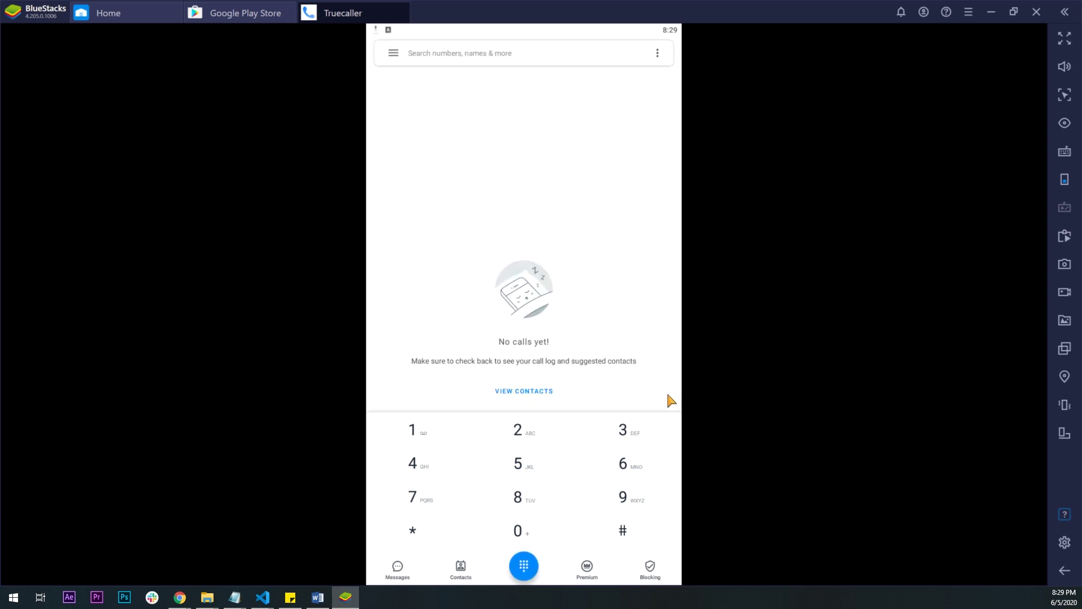
Step: Dial 1313 so Truecaller identifies it as Help Desk
{"action": "left_click", "coordinate": [415, 432]}
{"action": "left_click", "coordinate": [590, 446]}
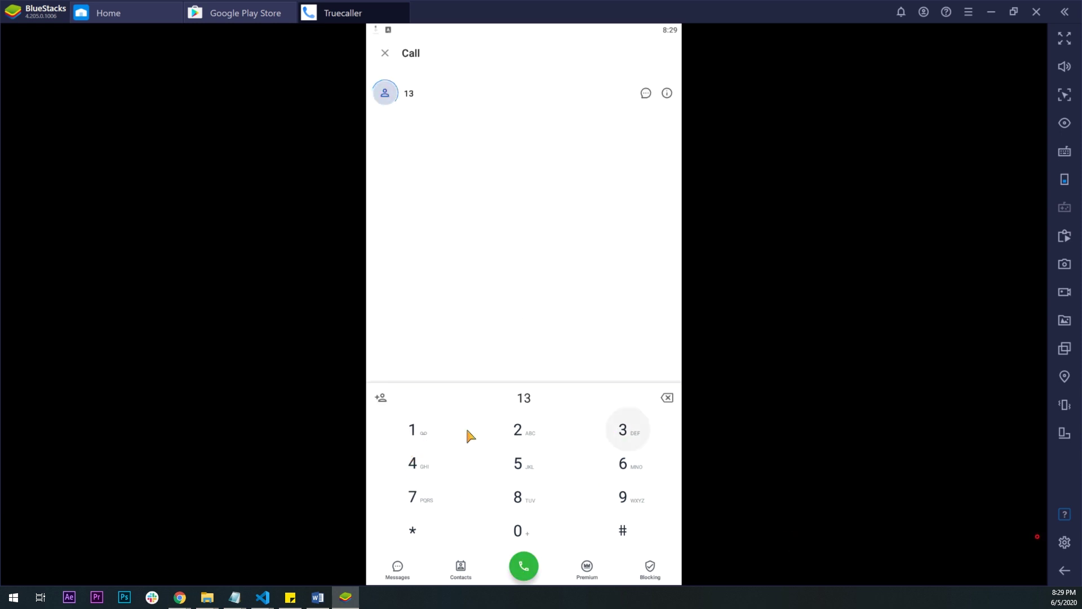
{"action": "left_click", "coordinate": [416, 429]}
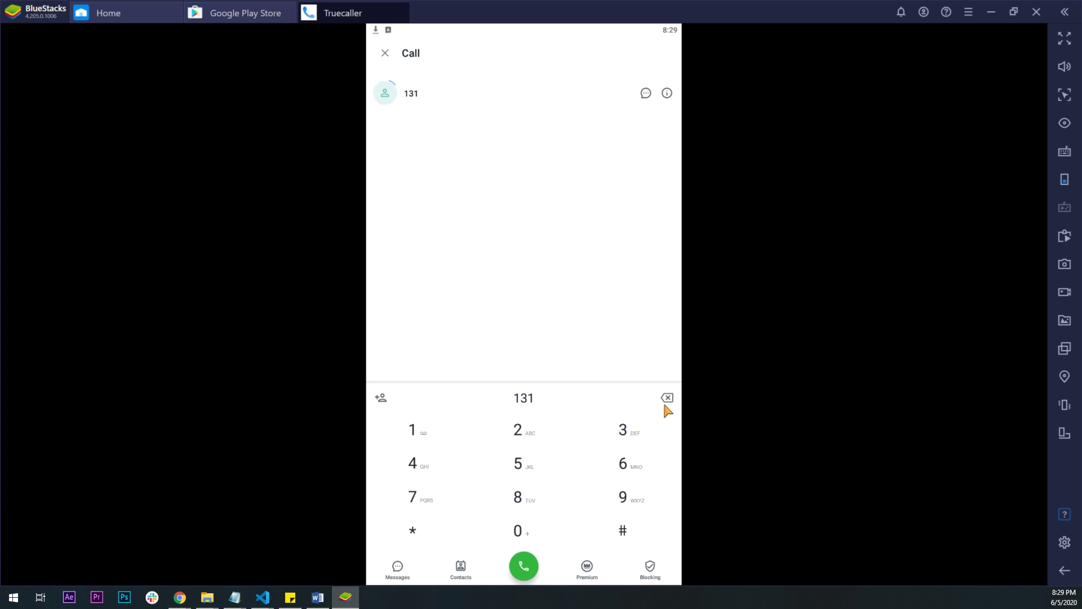
{"action": "left_click", "coordinate": [643, 430]}
Step: Discard the dialed number, open and close the three-dot menu, then open the profile side menu
{"action": "left_click", "coordinate": [384, 56]}
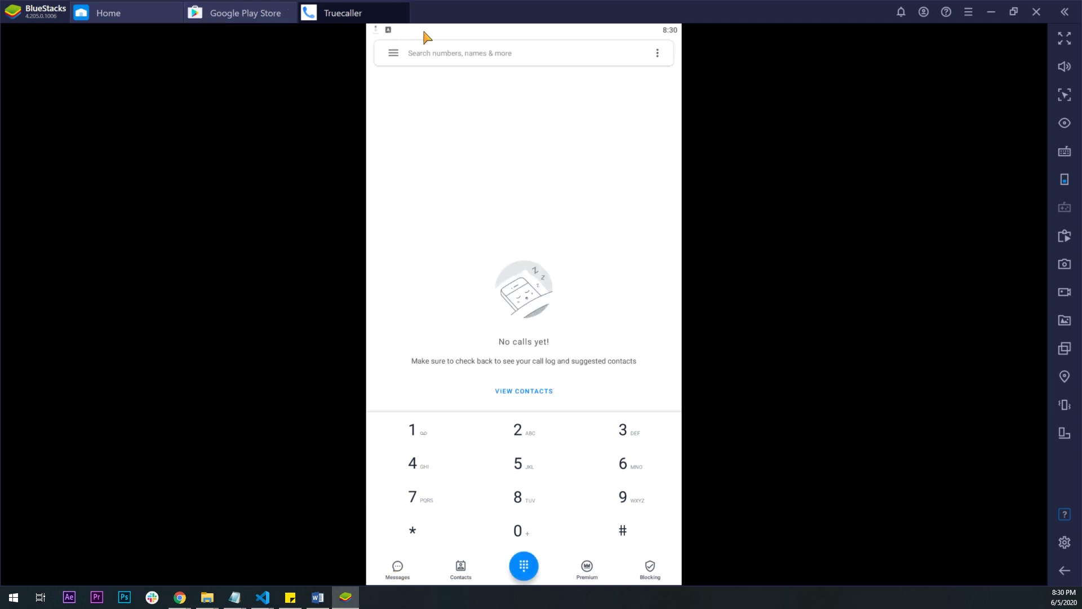
{"action": "left_click", "coordinate": [664, 60]}
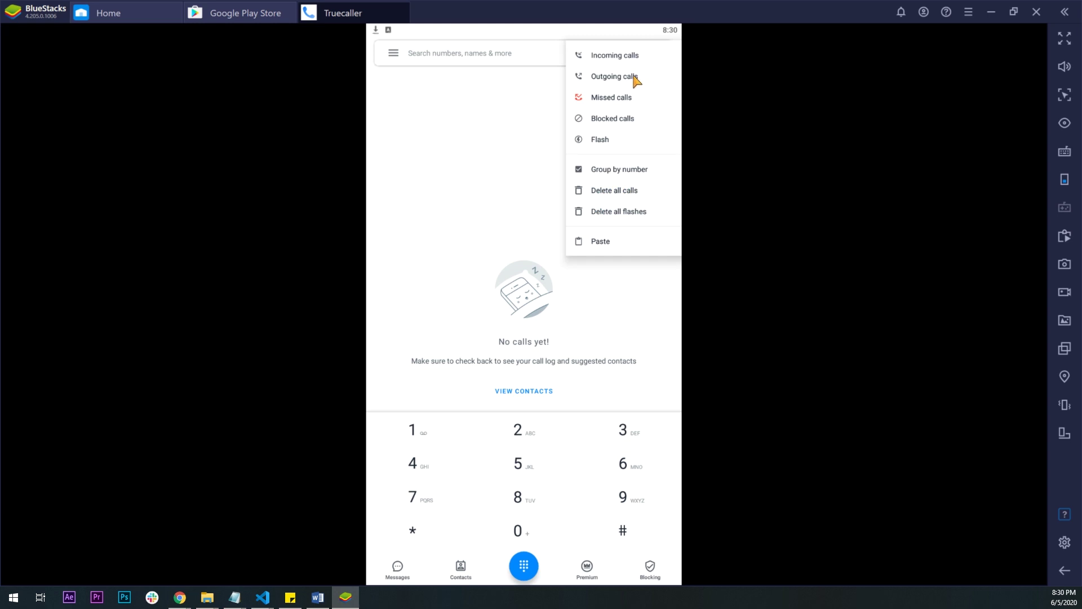
{"action": "left_click", "coordinate": [519, 157]}
{"action": "left_click", "coordinate": [394, 53]}
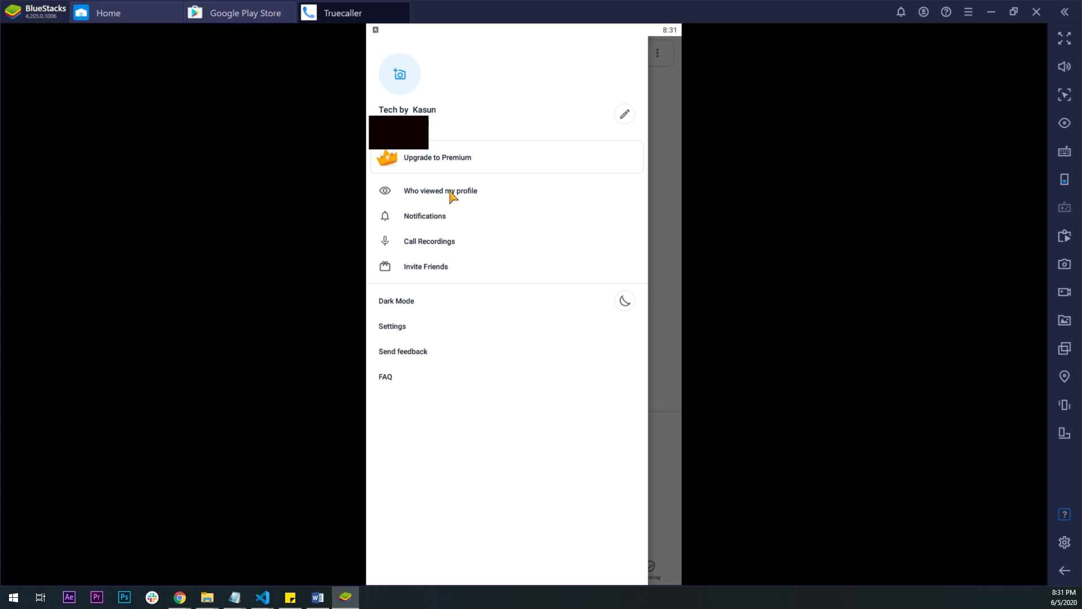
{"action": "left_click", "coordinate": [450, 192]}
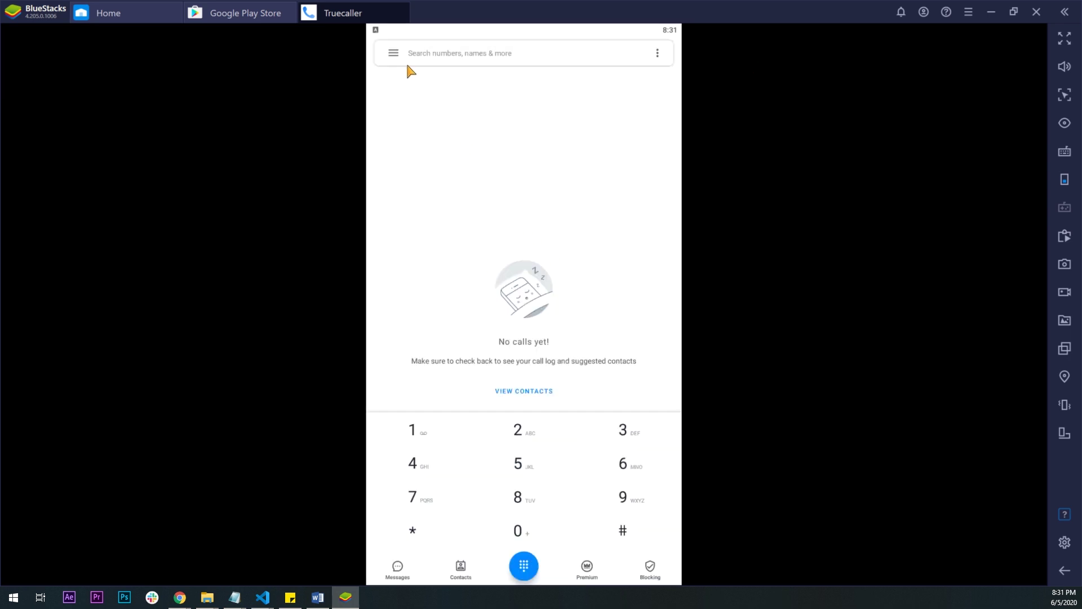
{"action": "left_click", "coordinate": [393, 54]}
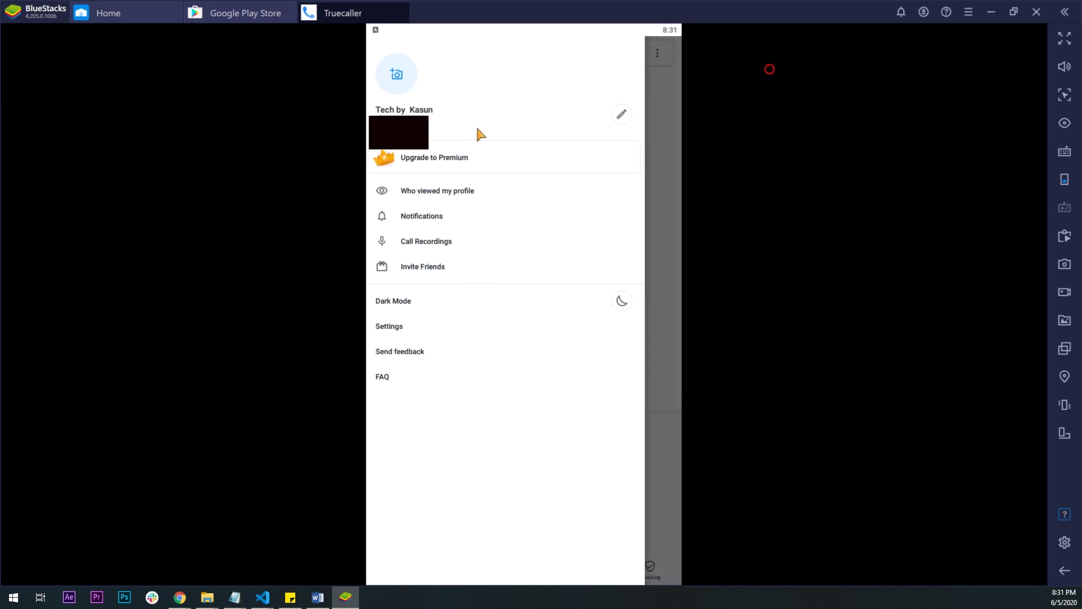
{"action": "left_click", "coordinate": [418, 220]}
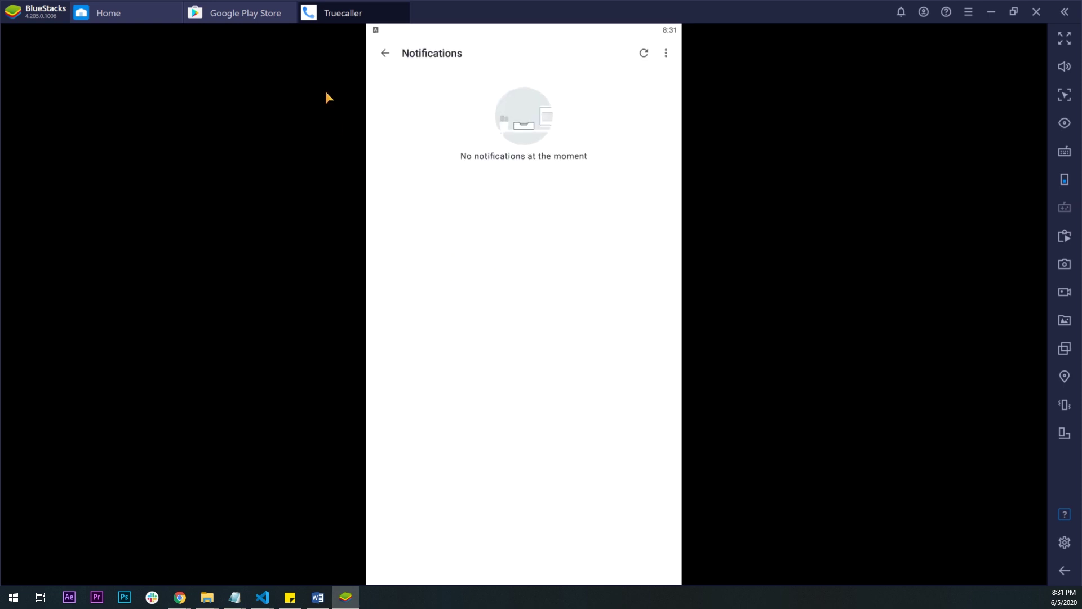
{"action": "left_click", "coordinate": [385, 55]}
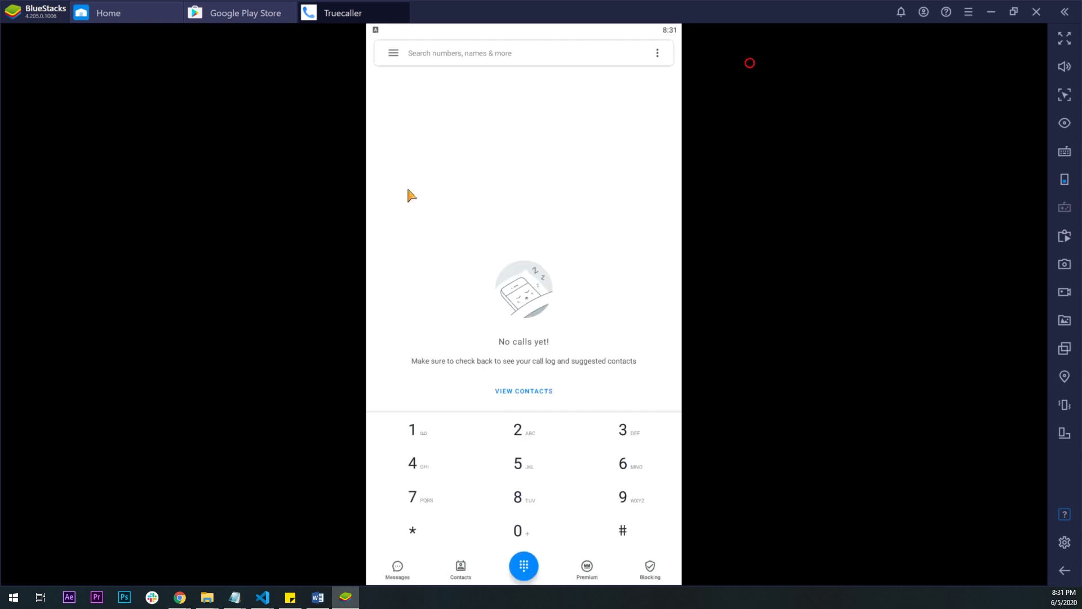
{"action": "left_click", "coordinate": [393, 54]}
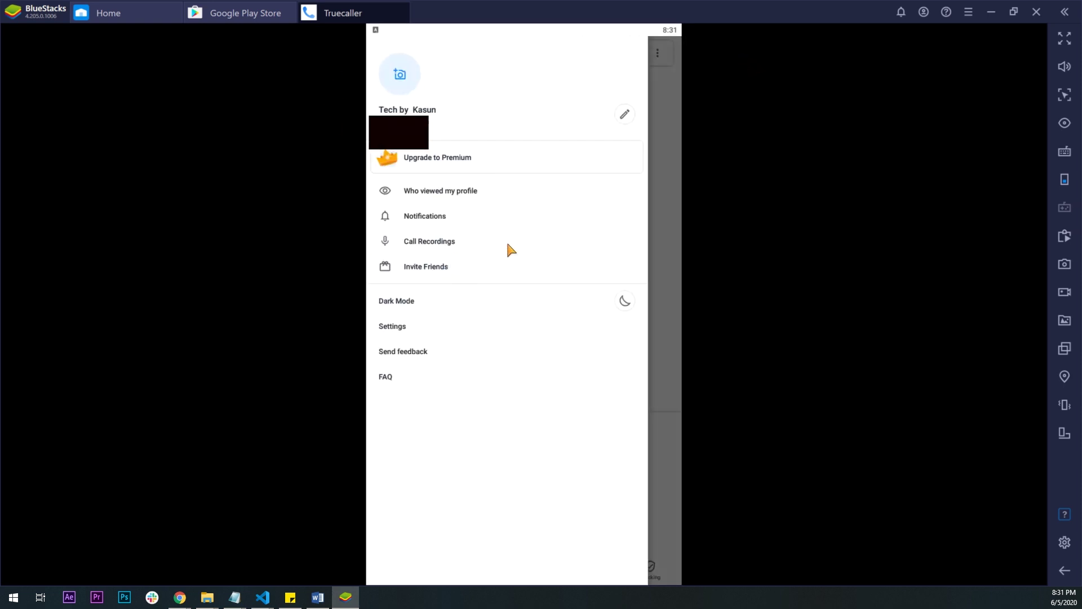